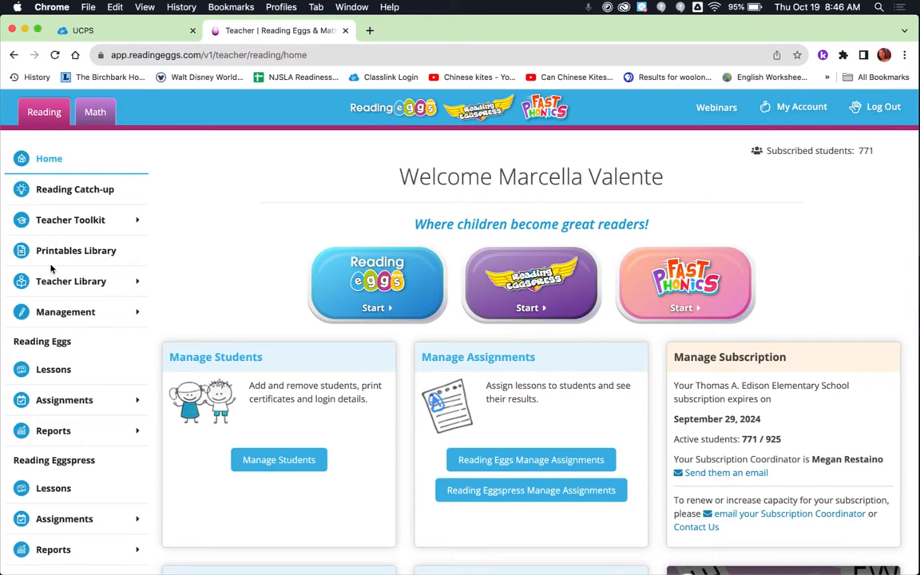
# Open the Manage Progress page and review the grade placement guide and the student list below it.
pyautogui.click(64, 316)
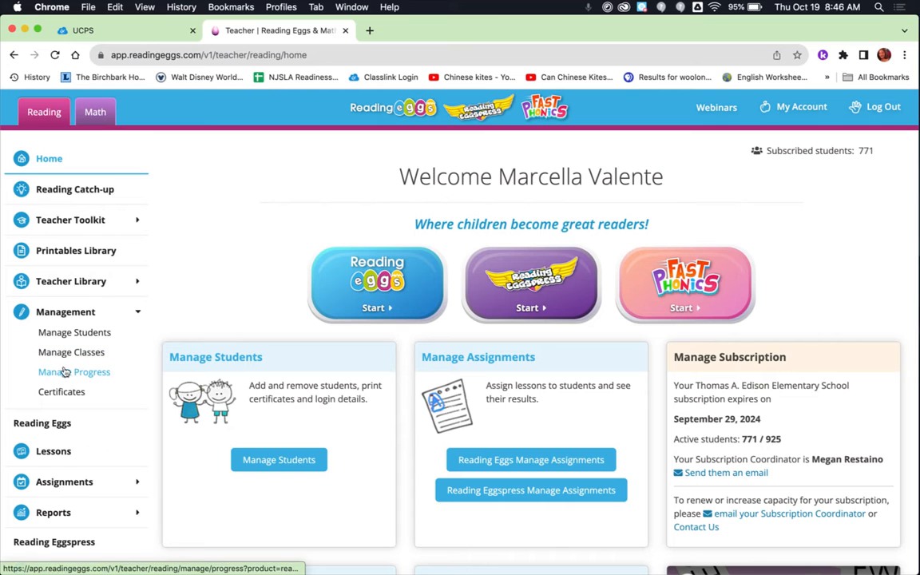
pyautogui.click(65, 373)
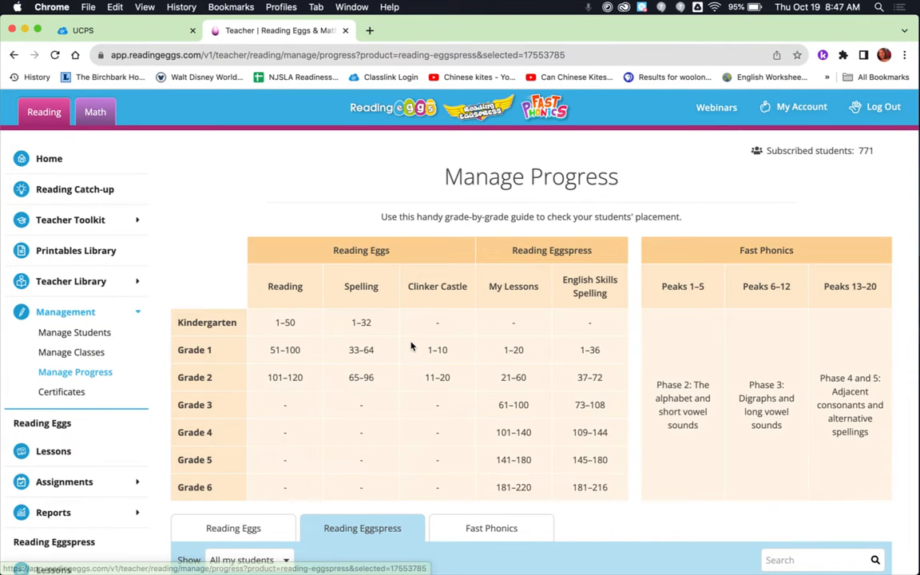
pyautogui.scroll(-4, 411, 345)
pyautogui.scroll(-1, 411, 346)
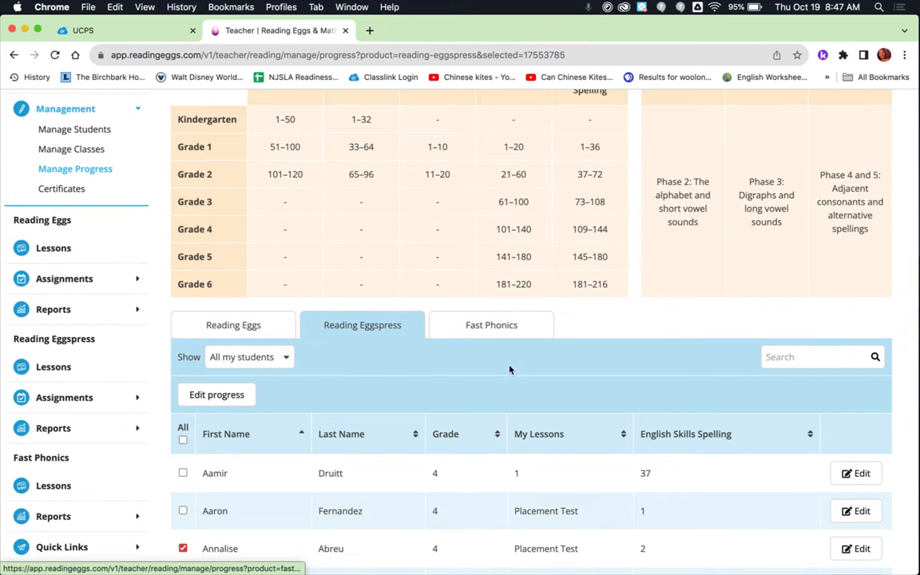
pyautogui.scroll(-4, 526, 378)
pyautogui.scroll(4, 526, 378)
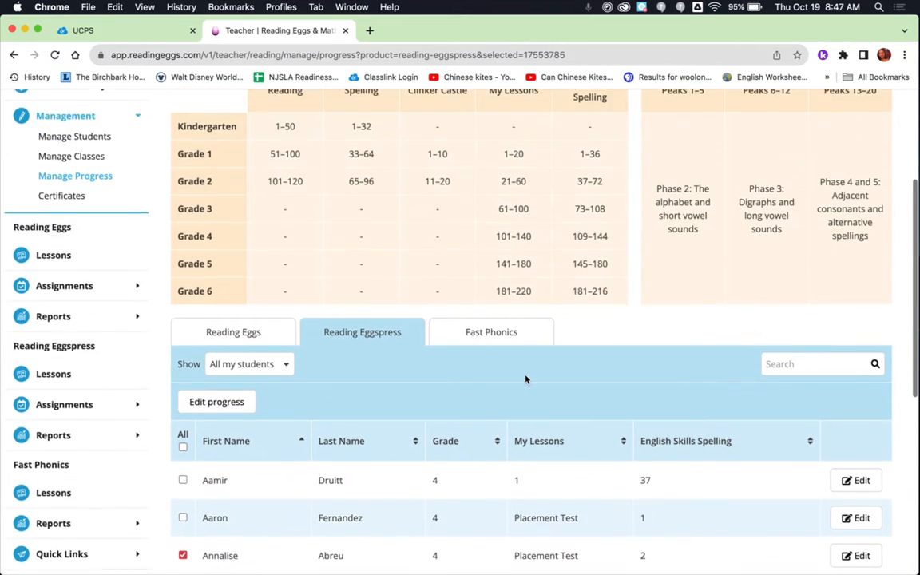
pyautogui.scroll(-1, 525, 378)
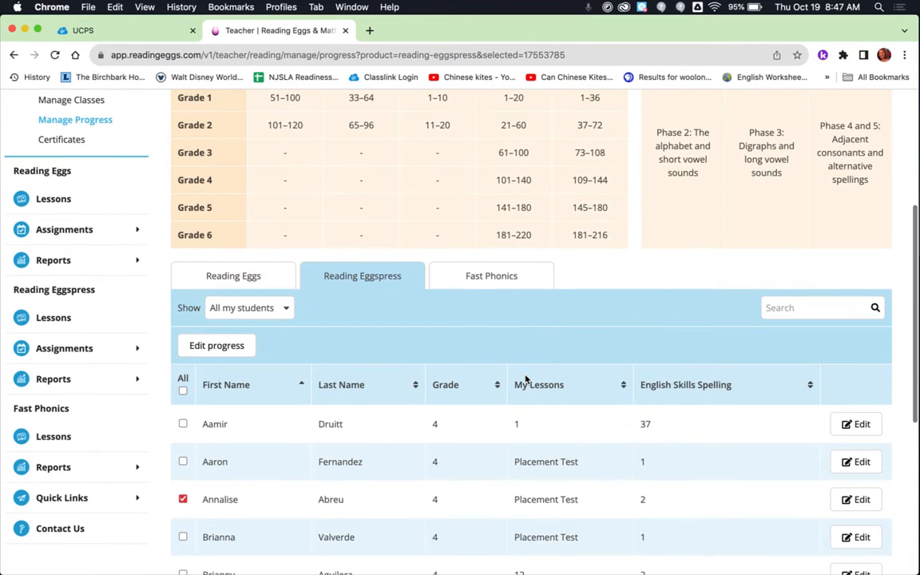
# View the student progress lists for Reading Eggs, Fast Phonics and Reading Eggspress.
pyautogui.click(259, 283)
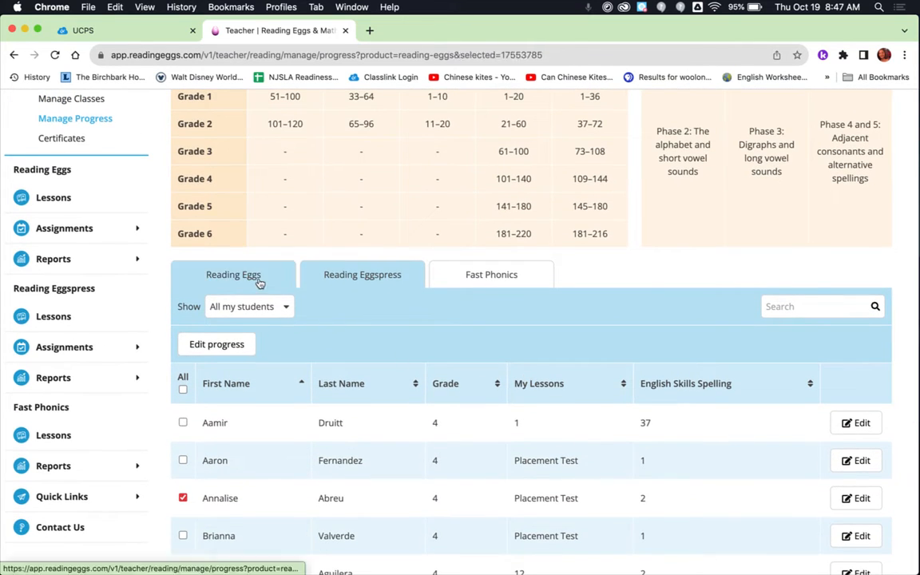
pyautogui.click(500, 282)
pyautogui.click(376, 277)
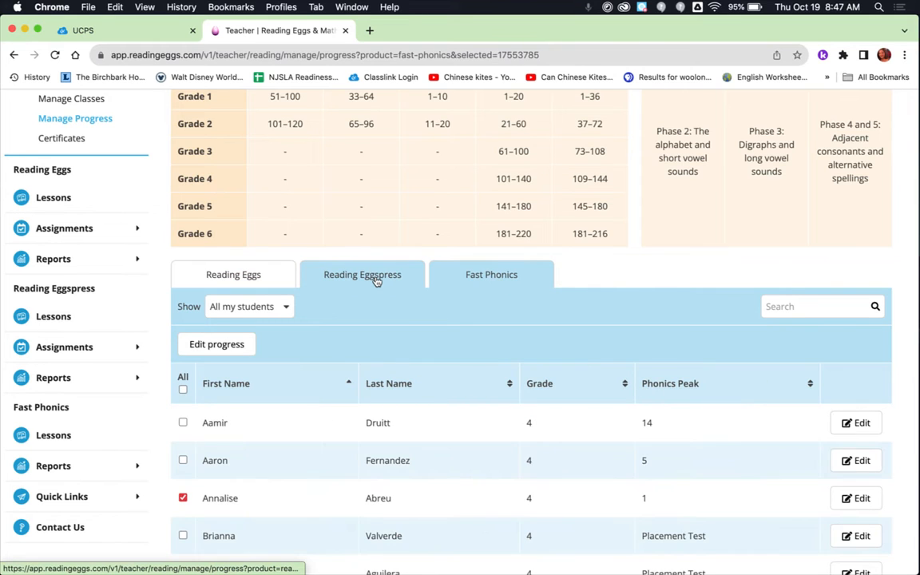
# Show the Reading Eggs progress list filtered to the class English Language Arts 4 302.
pyautogui.click(240, 274)
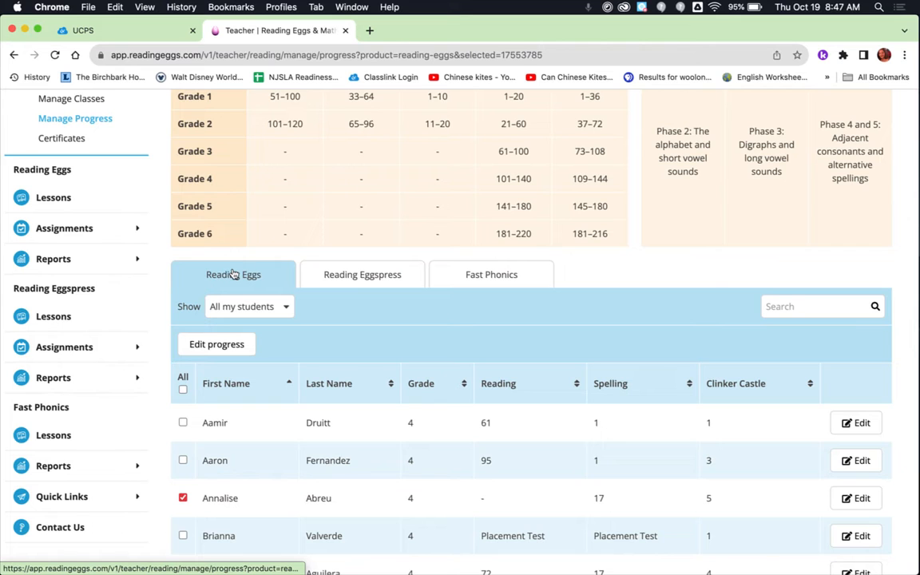
pyautogui.scroll(-2, 409, 301)
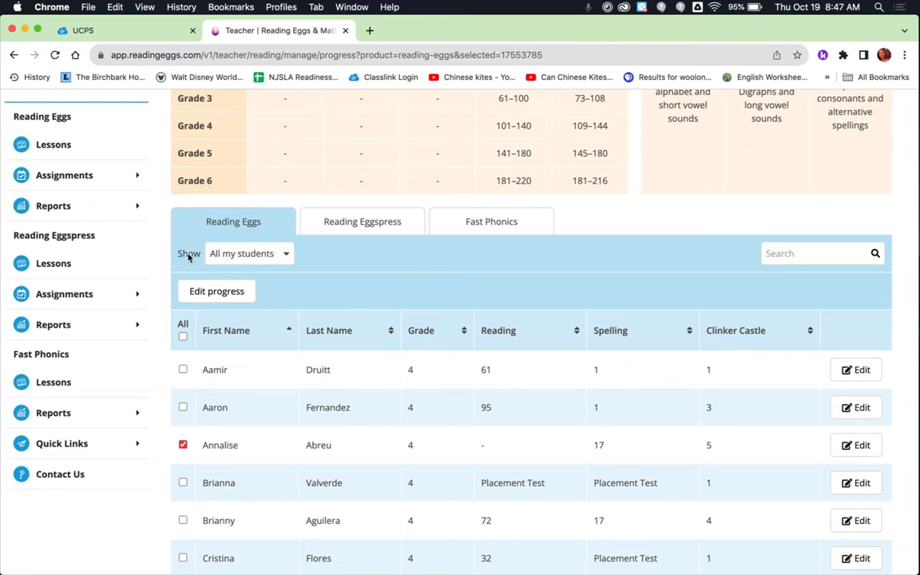
pyautogui.click(255, 256)
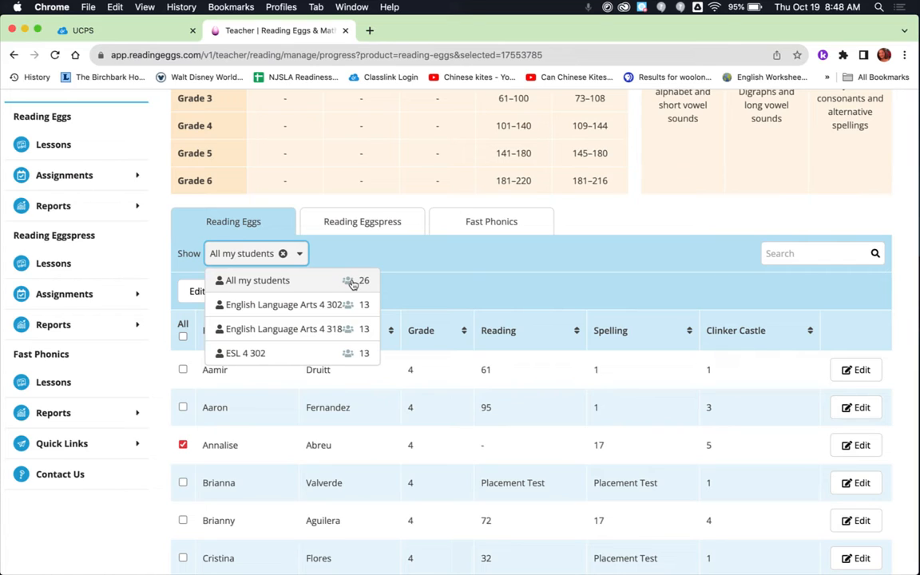
pyautogui.click(297, 304)
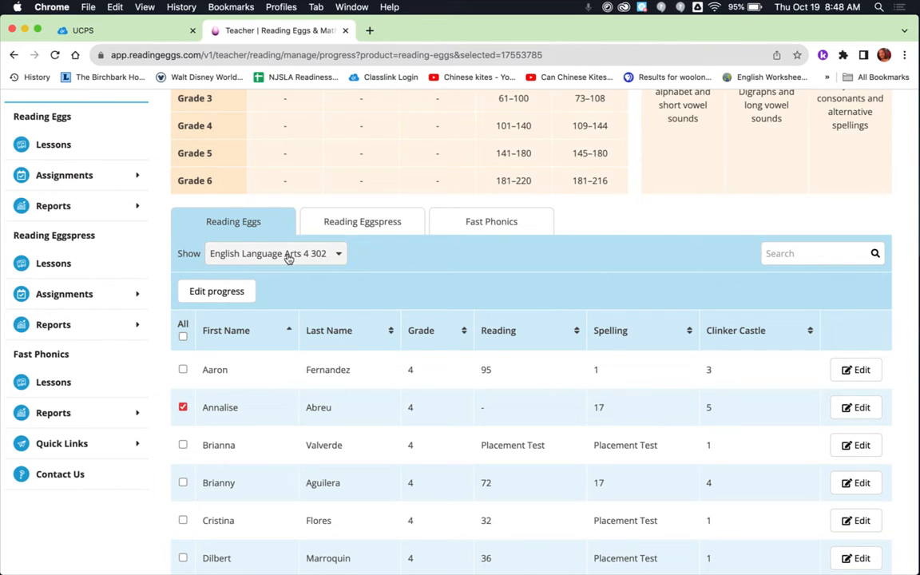
# Select all students in the class and check the selection on the second page of the list.
pyautogui.click(184, 339)
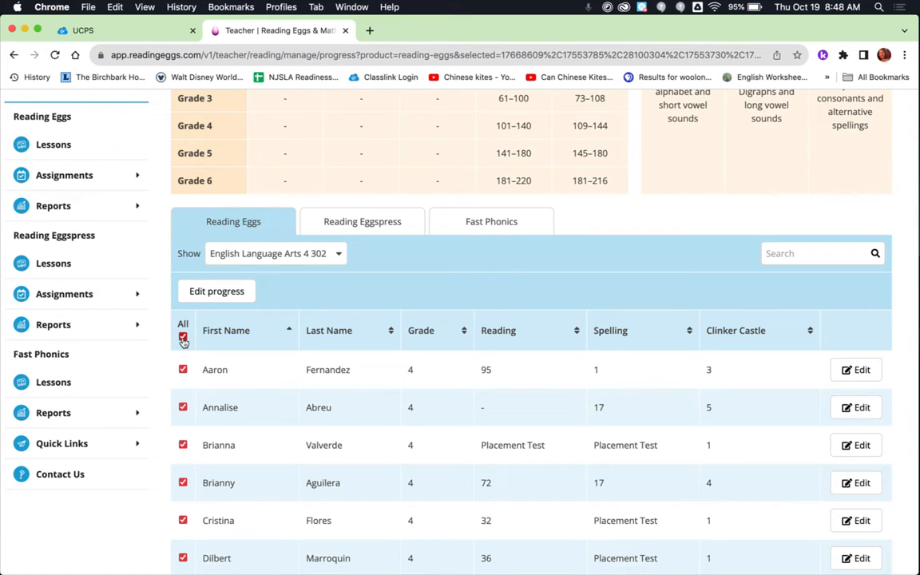
pyautogui.scroll(-5, 246, 386)
pyautogui.scroll(4, 246, 389)
pyautogui.scroll(-4, 246, 390)
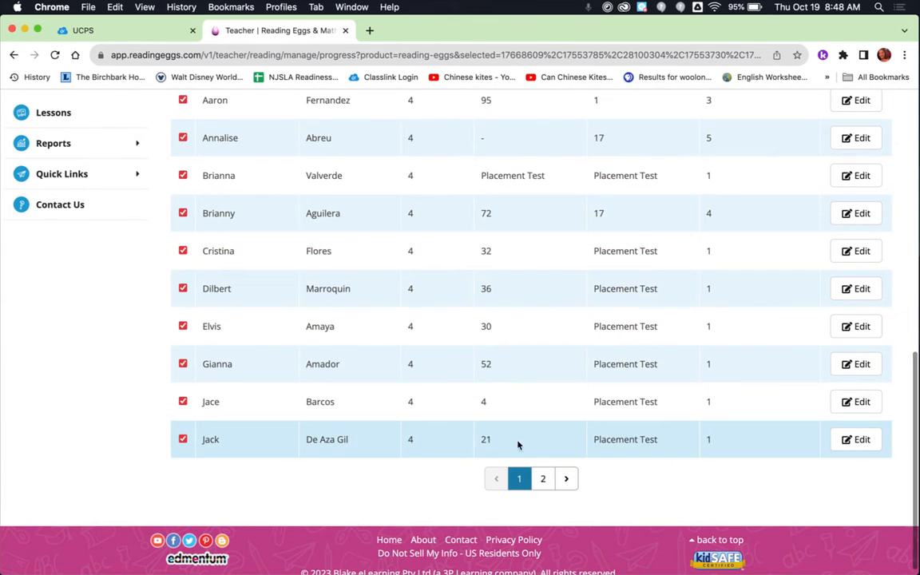
pyautogui.click(543, 478)
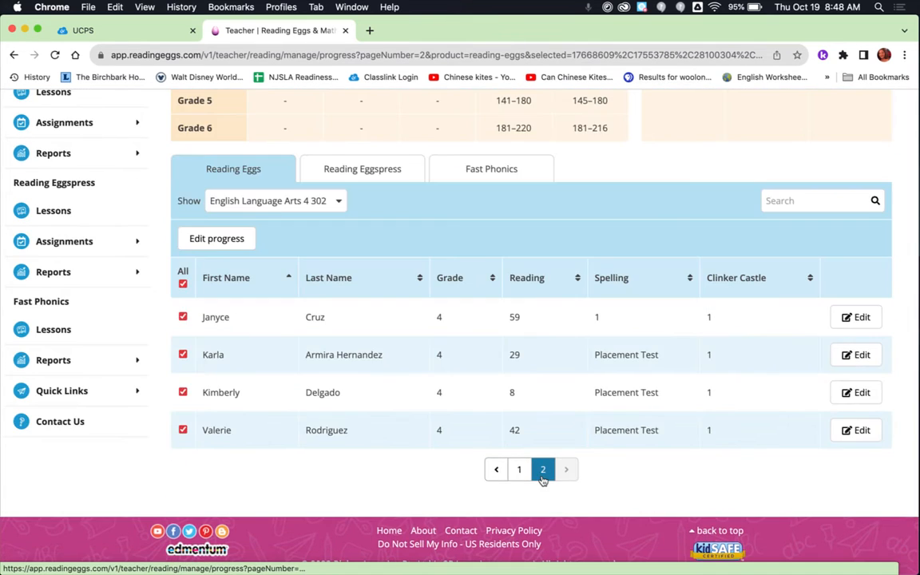
# Try changing the selected students' Reading Eggs progress to Placement Test for Reading and Spelling, leaving Clinker Castle alone, and discard it without updating.
pyautogui.click(211, 243)
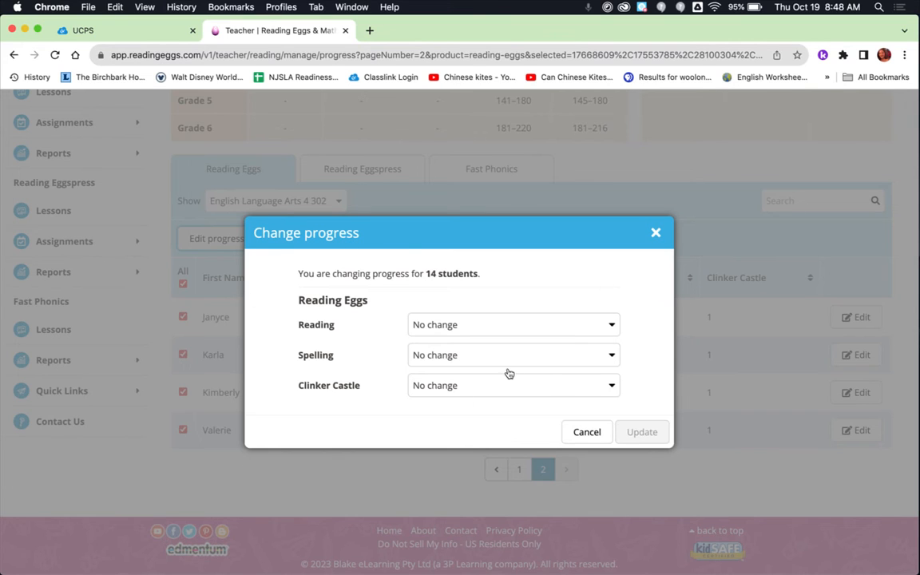
pyautogui.click(481, 328)
pyautogui.click(480, 326)
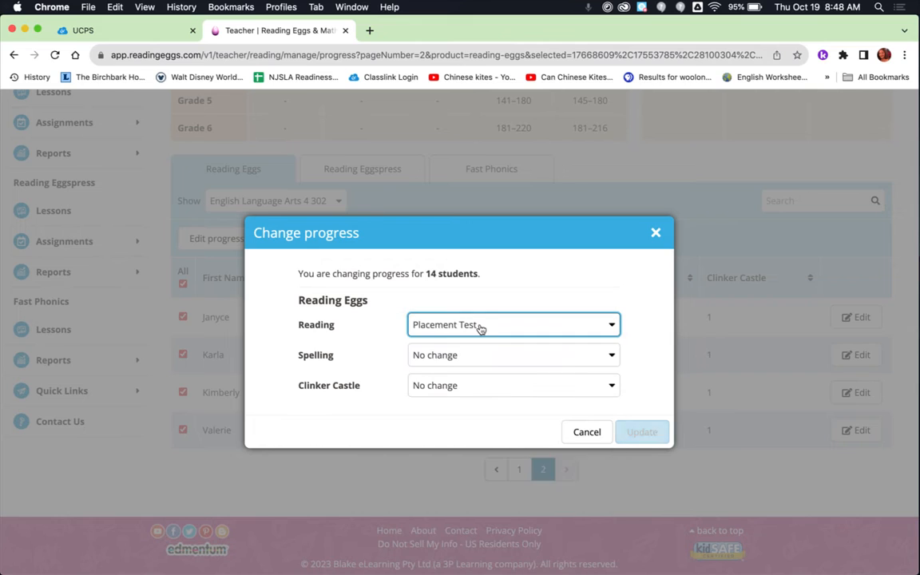
pyautogui.click(478, 359)
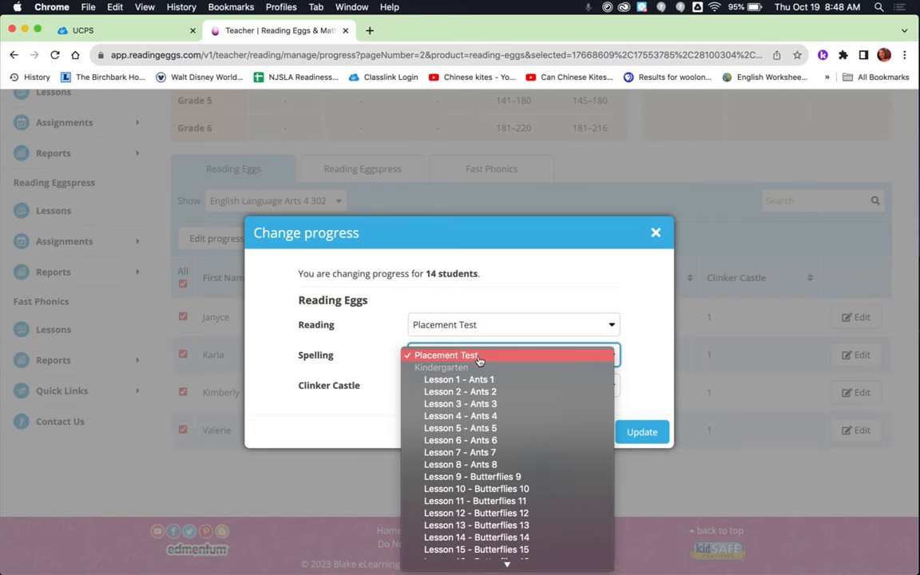
pyautogui.click(479, 359)
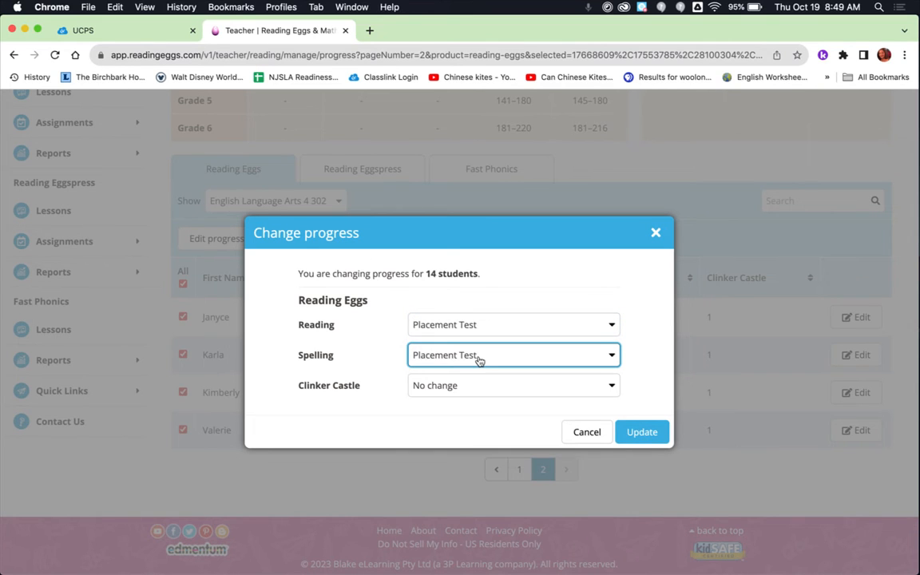
pyautogui.click(469, 390)
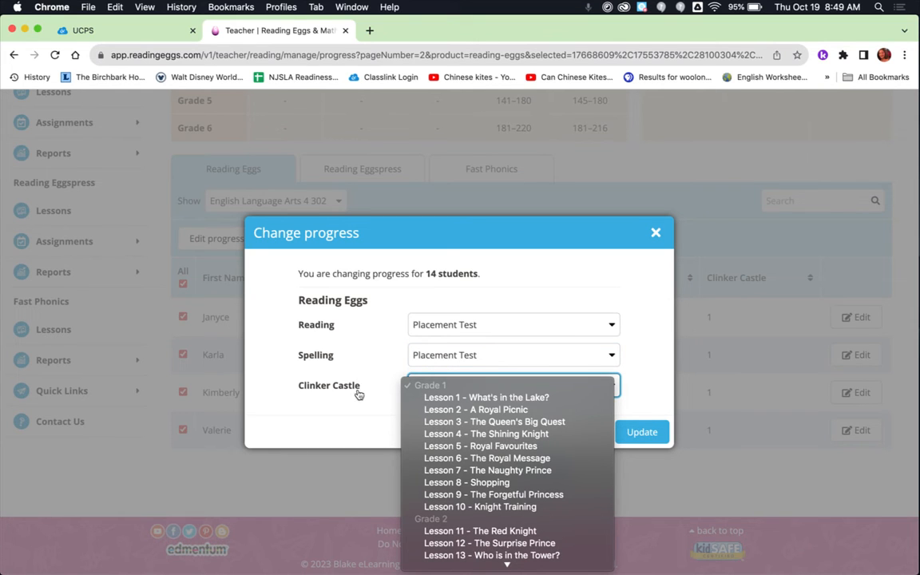
pyautogui.click(596, 360)
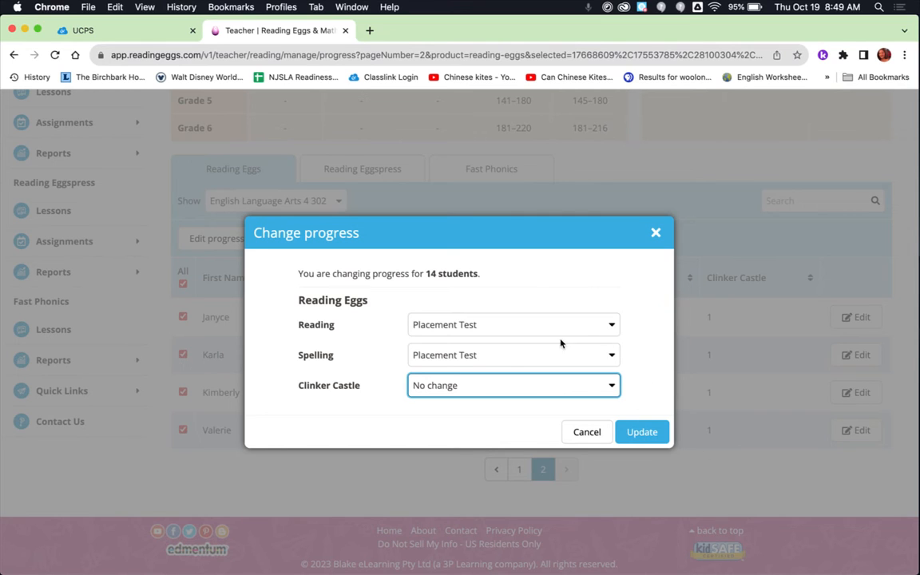
pyautogui.click(656, 235)
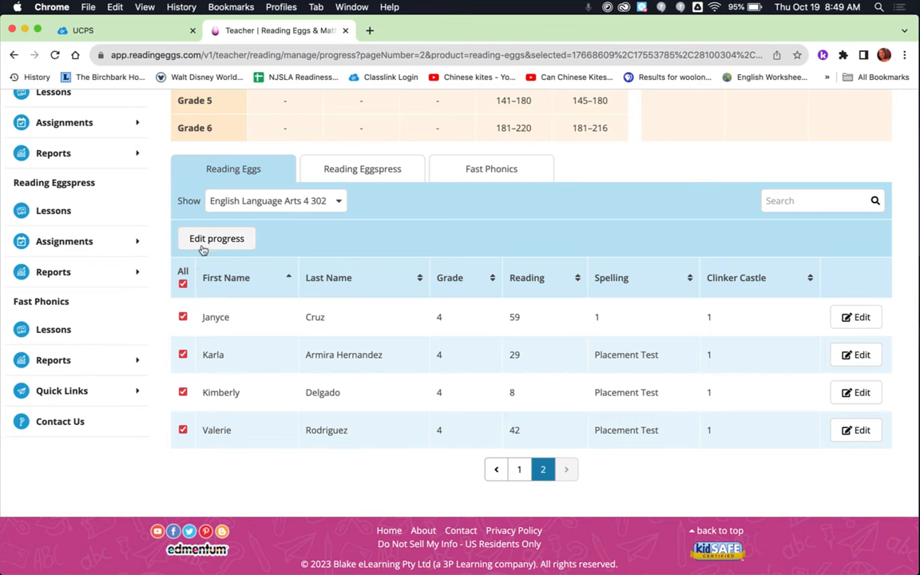
# Clear the student selection and show the first page of the class's Reading Eggspress progress, keeping the English Language Arts 4 302 filter.
pyautogui.click(183, 286)
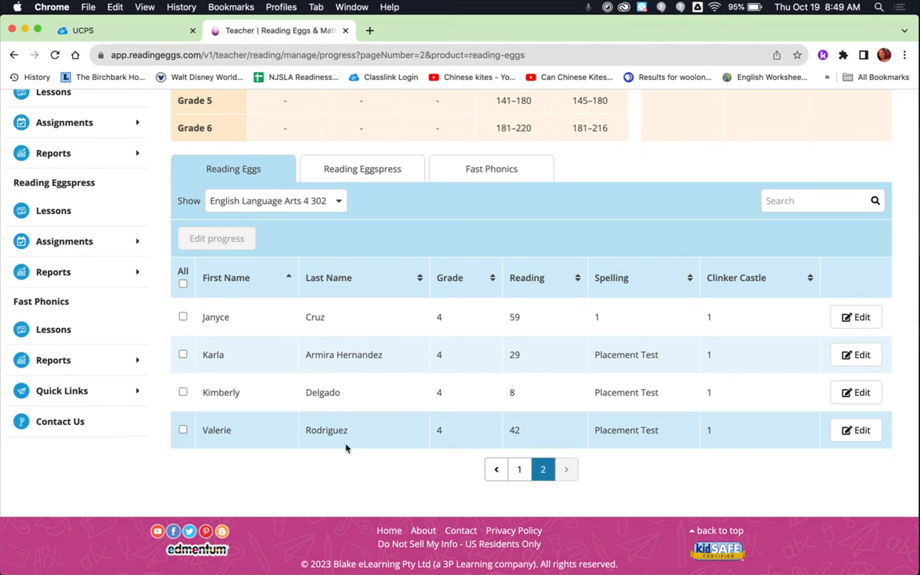
pyautogui.click(519, 472)
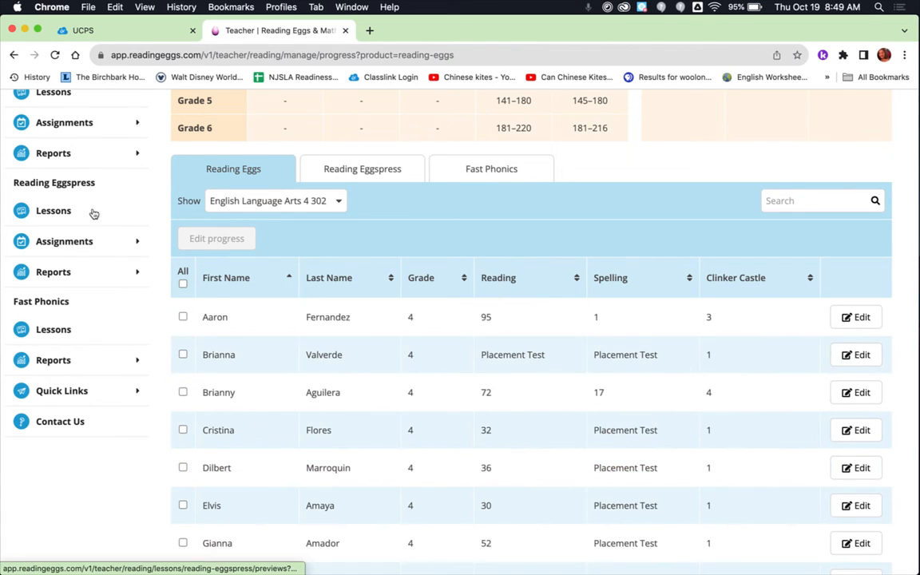
pyautogui.click(374, 174)
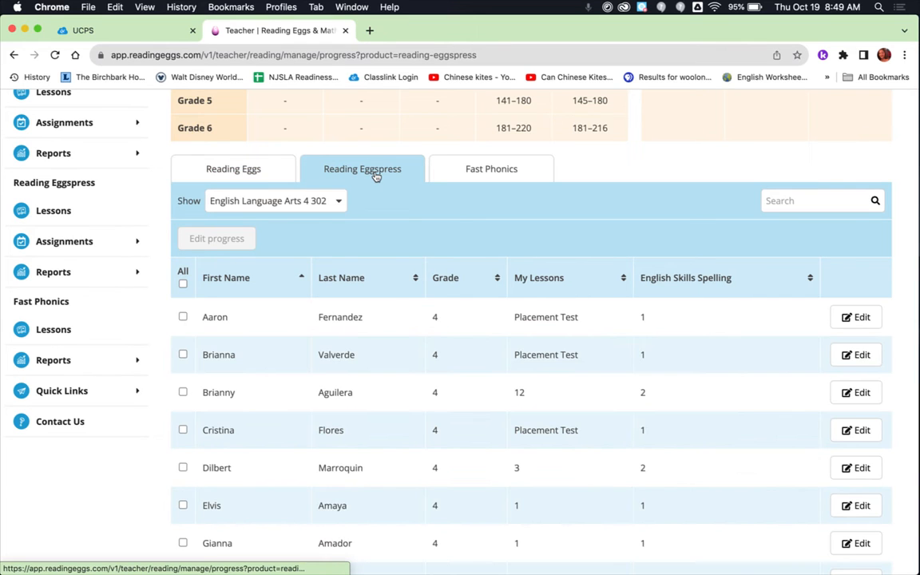
pyautogui.click(326, 206)
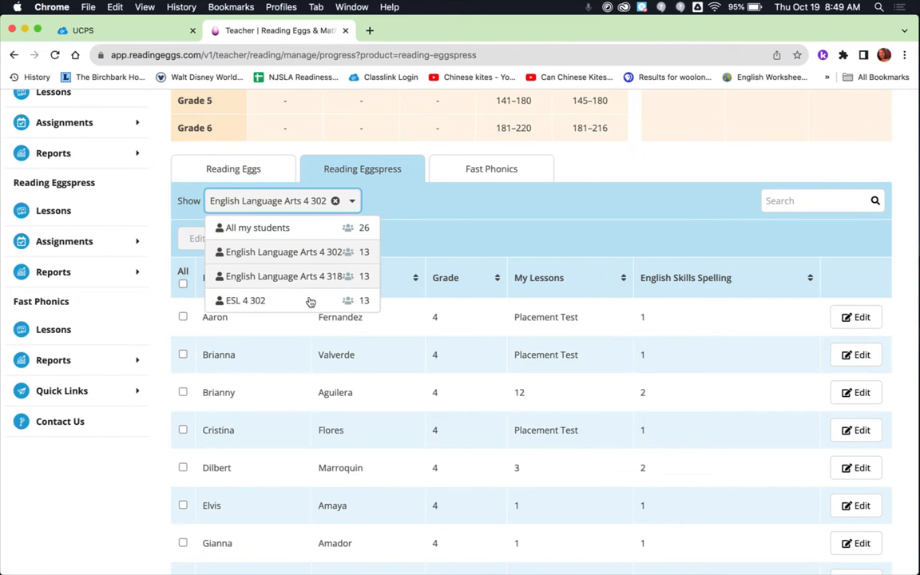
pyautogui.click(415, 201)
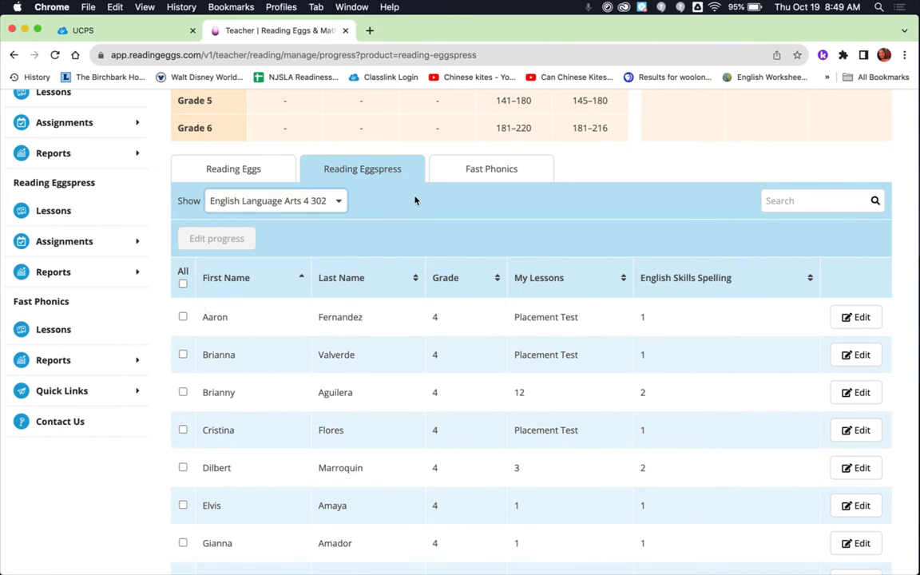
# Select the whole class, try setting My Lessons to Placement Test for Reading Eggspress, and discard the change without updating.
pyautogui.click(183, 283)
pyautogui.click(219, 241)
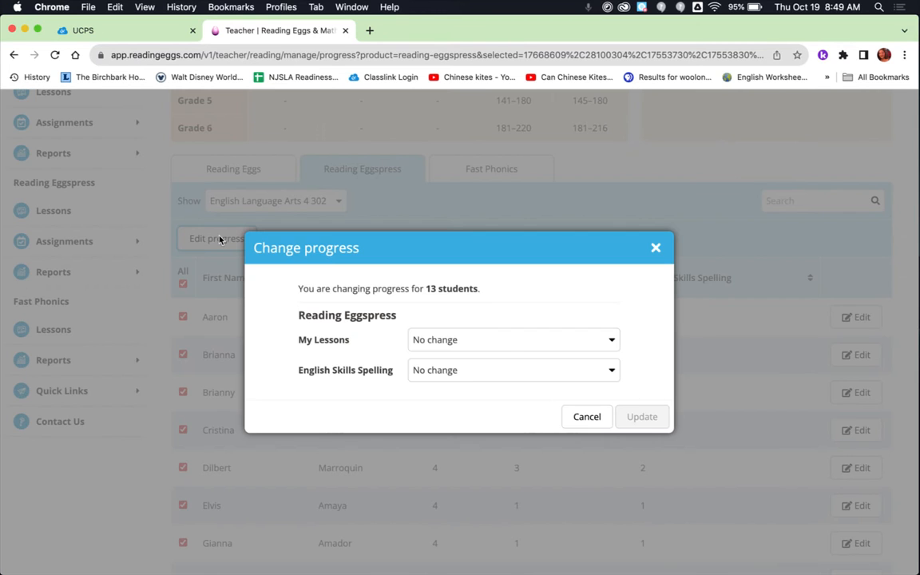
pyautogui.click(564, 342)
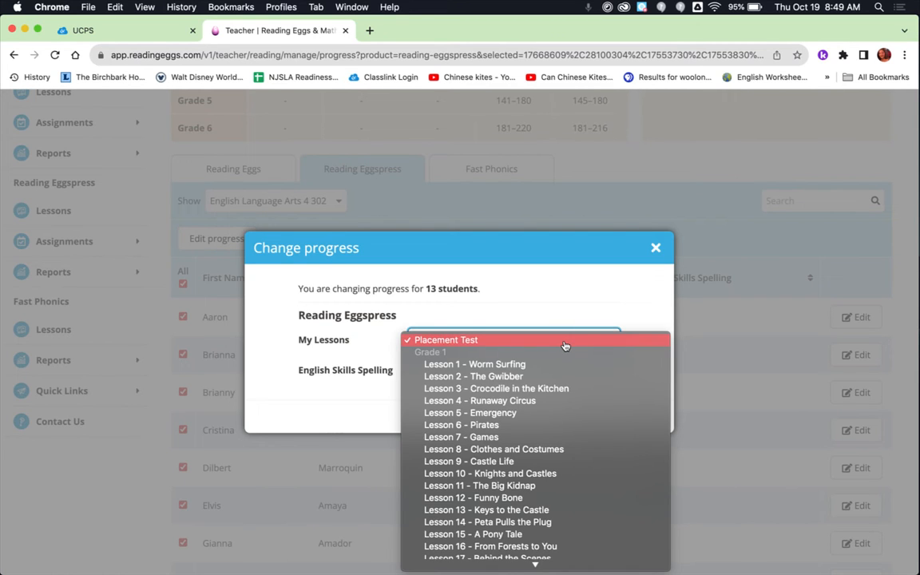
pyautogui.click(564, 345)
pyautogui.click(553, 375)
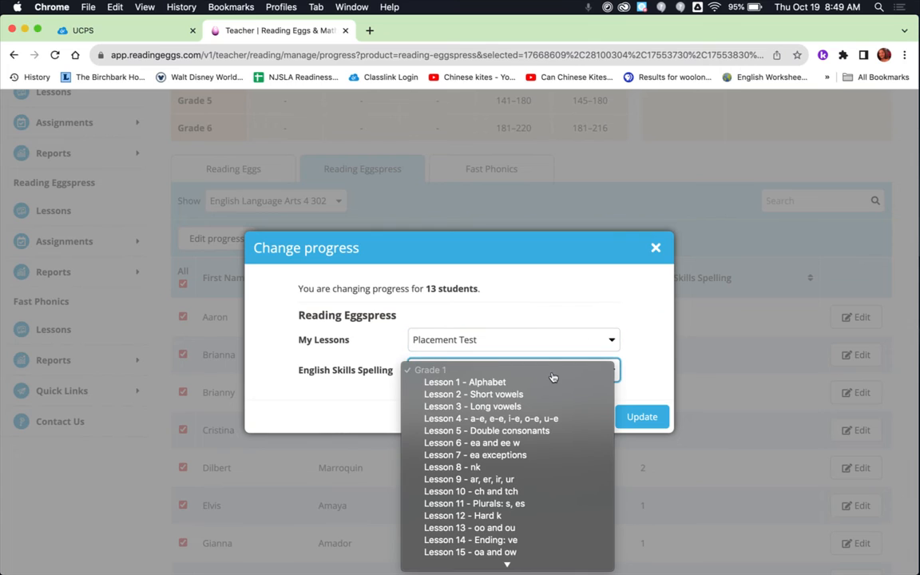
pyautogui.click(534, 310)
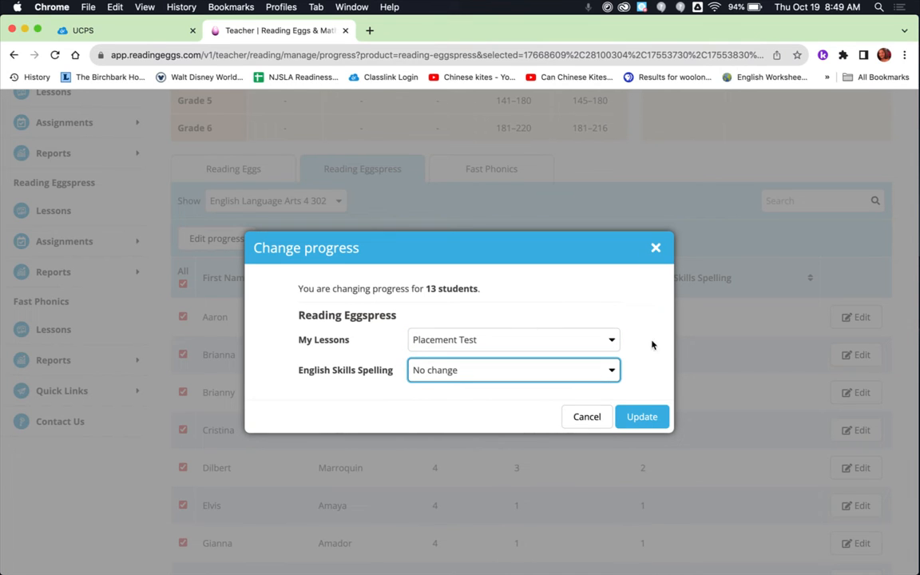
pyautogui.click(655, 249)
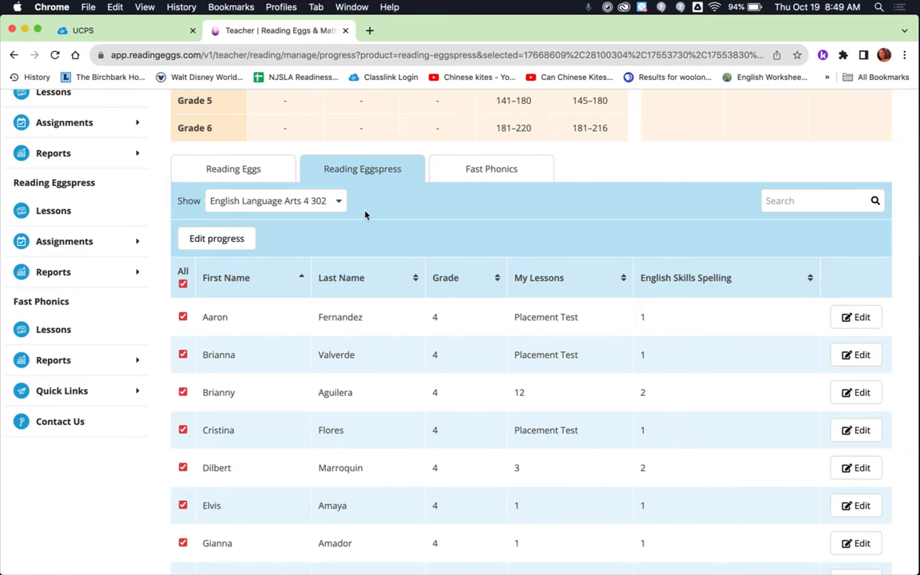
# Open the class's Fast Phonics progress, try setting Phonics Peak to Placement Test, and discard the change without updating.
pyautogui.click(501, 170)
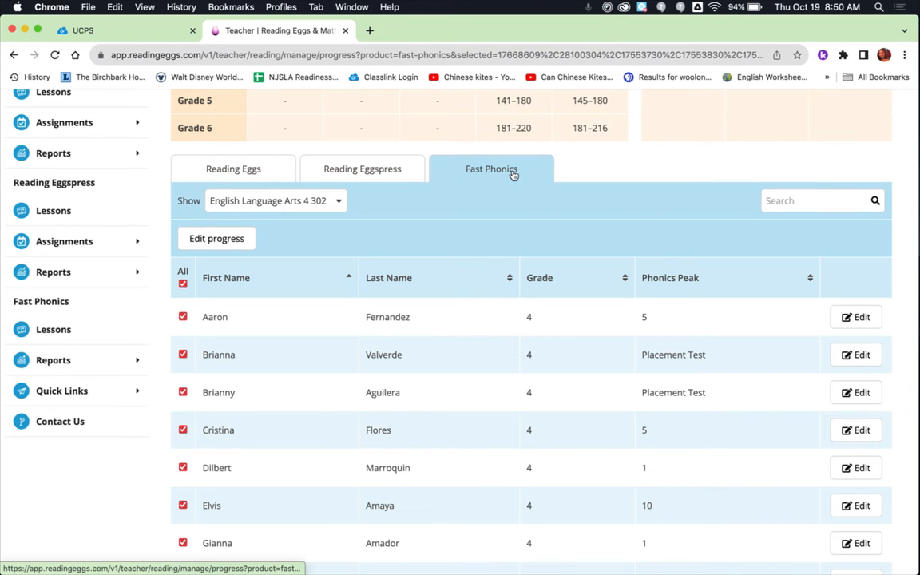
pyautogui.click(225, 245)
pyautogui.click(494, 359)
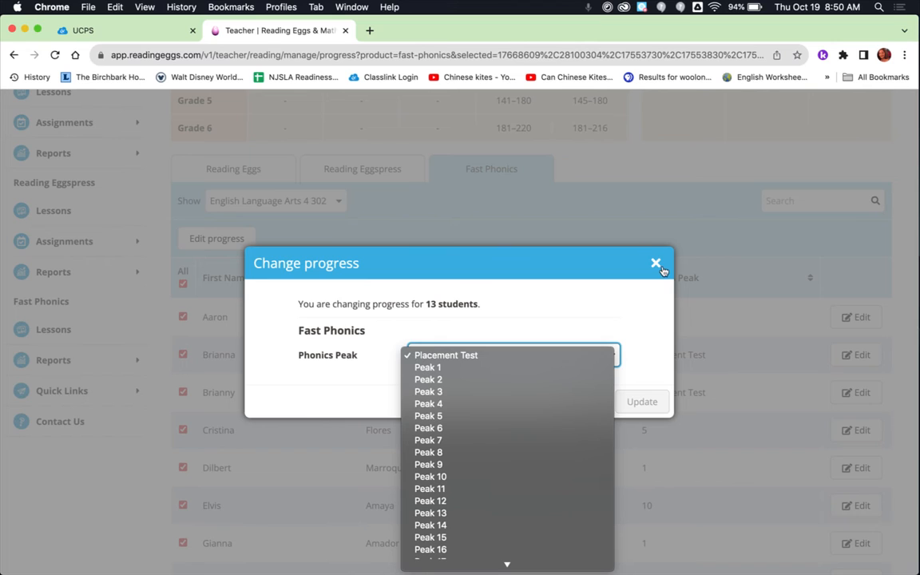
pyautogui.click(537, 368)
pyautogui.click(528, 358)
pyautogui.click(527, 345)
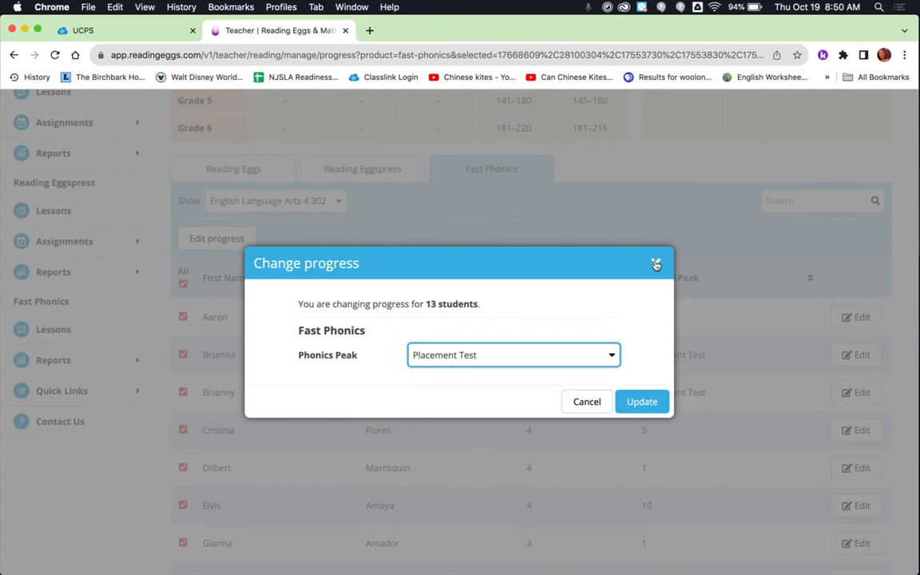
pyautogui.click(656, 264)
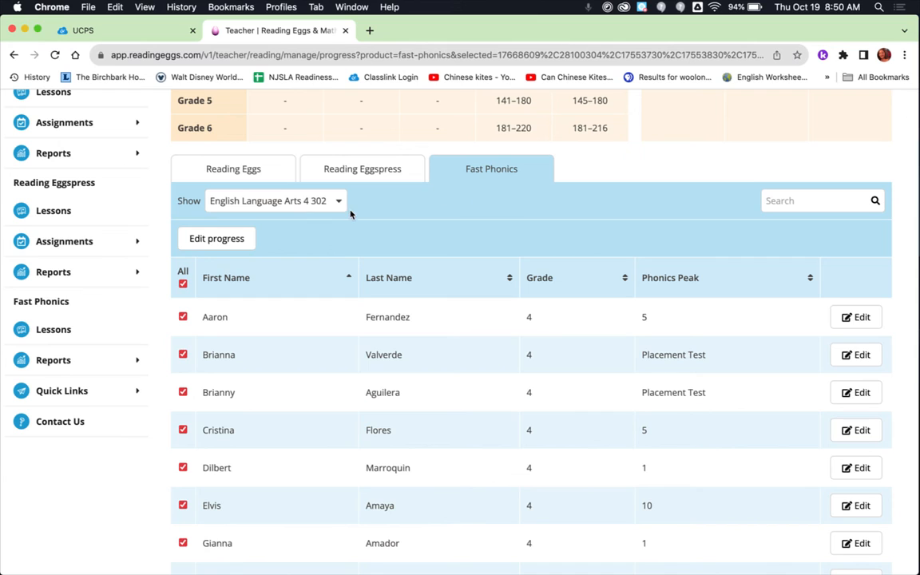
# Clear the class selection, view the Phonics Peak options for only the first listed student, then cancel and deselect that student.
pyautogui.click(183, 284)
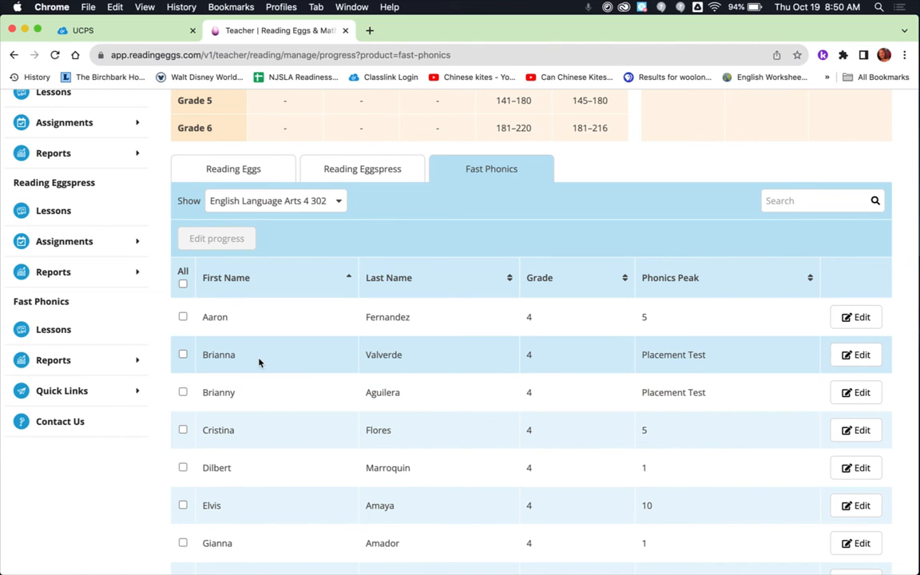
pyautogui.click(183, 317)
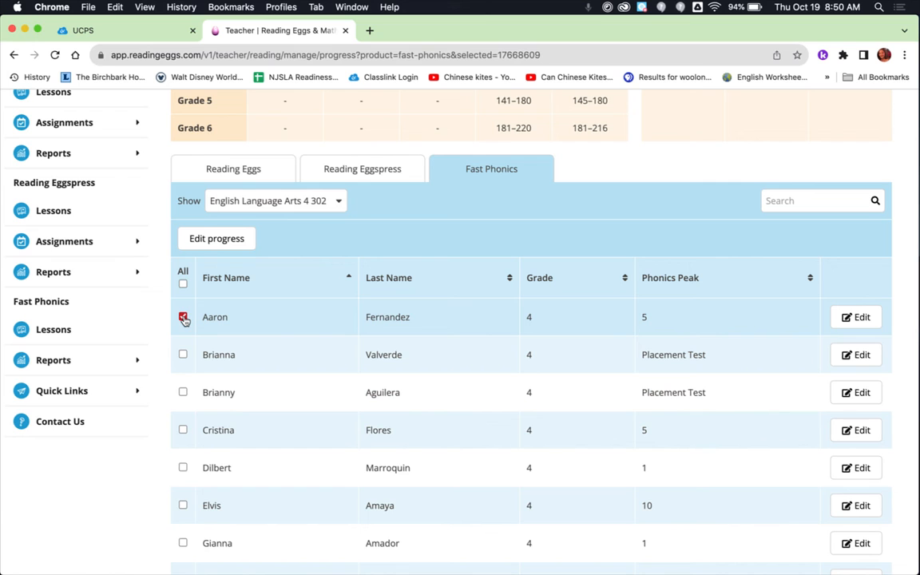
pyautogui.click(213, 237)
pyautogui.click(527, 360)
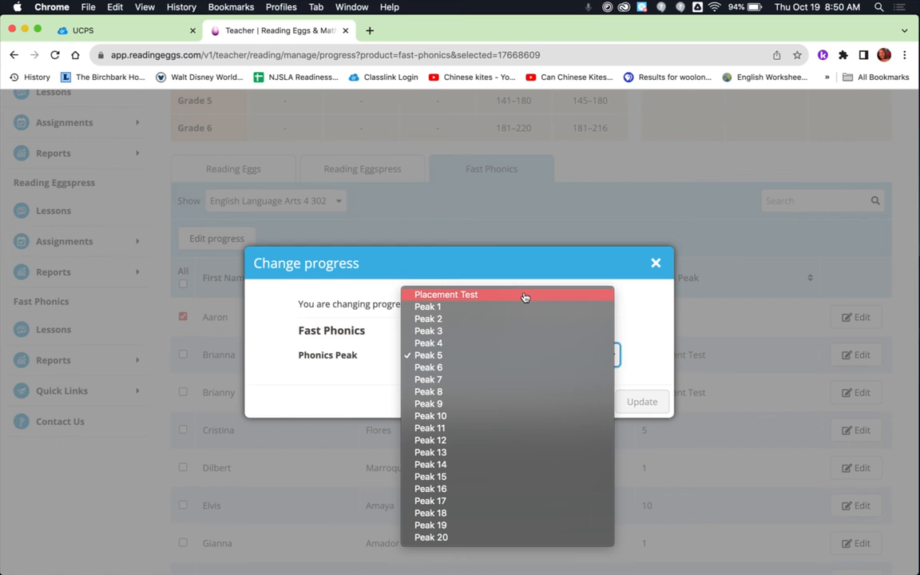
pyautogui.click(658, 264)
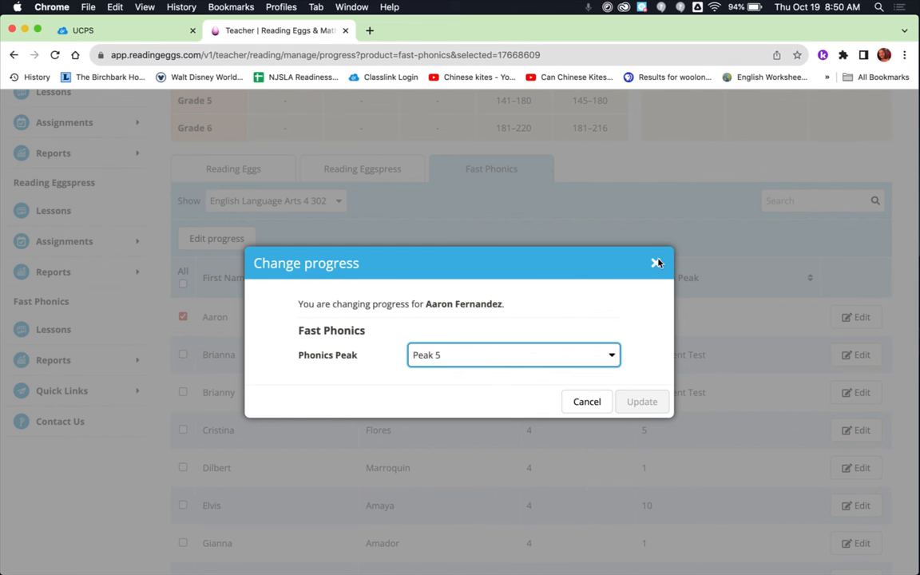
pyautogui.click(588, 405)
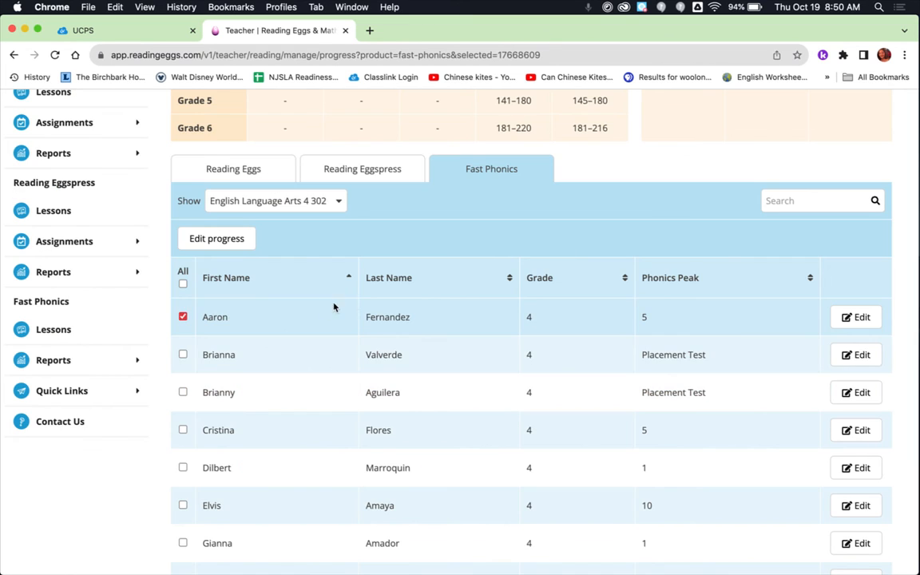
pyautogui.click(183, 317)
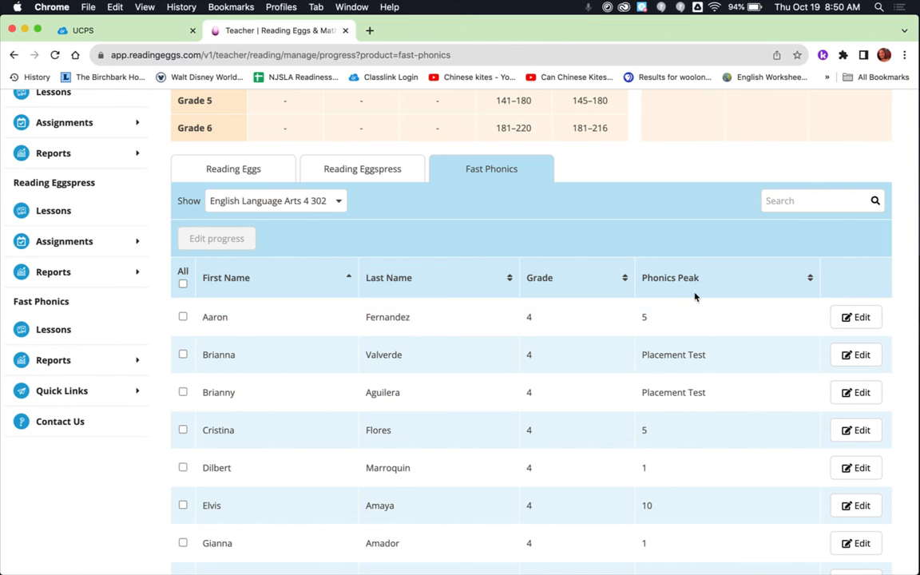
# View the Phonics Peak options through the first listed student's own Edit option and close without updating.
pyautogui.click(859, 318)
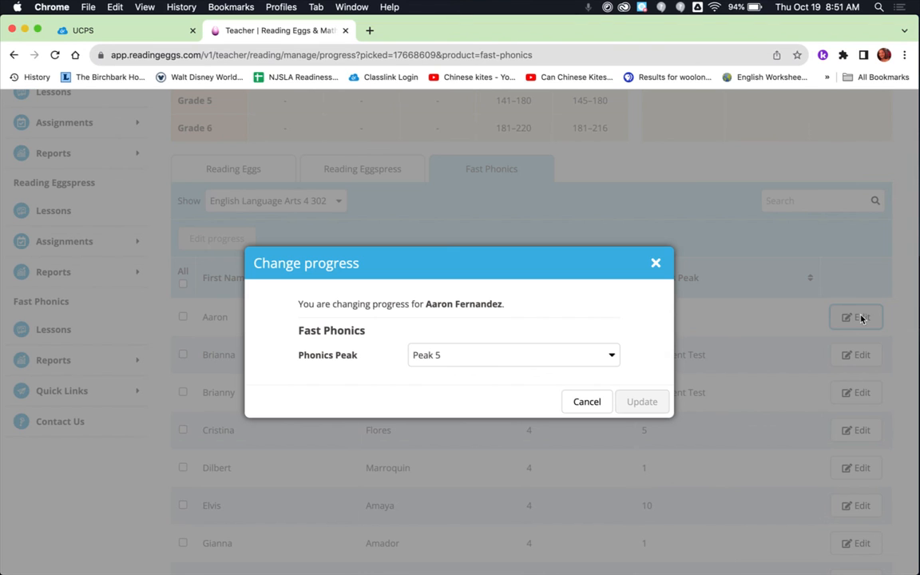
pyautogui.click(504, 359)
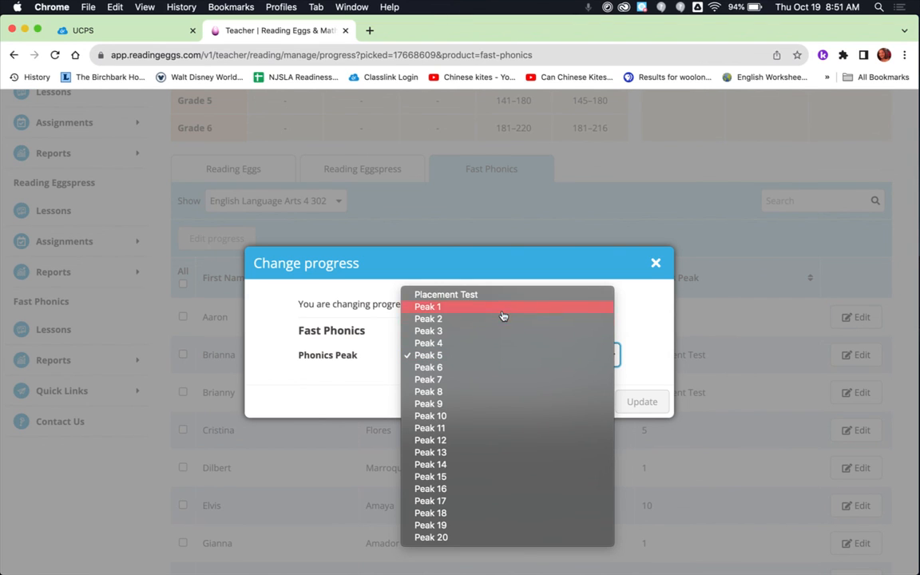
pyautogui.click(647, 317)
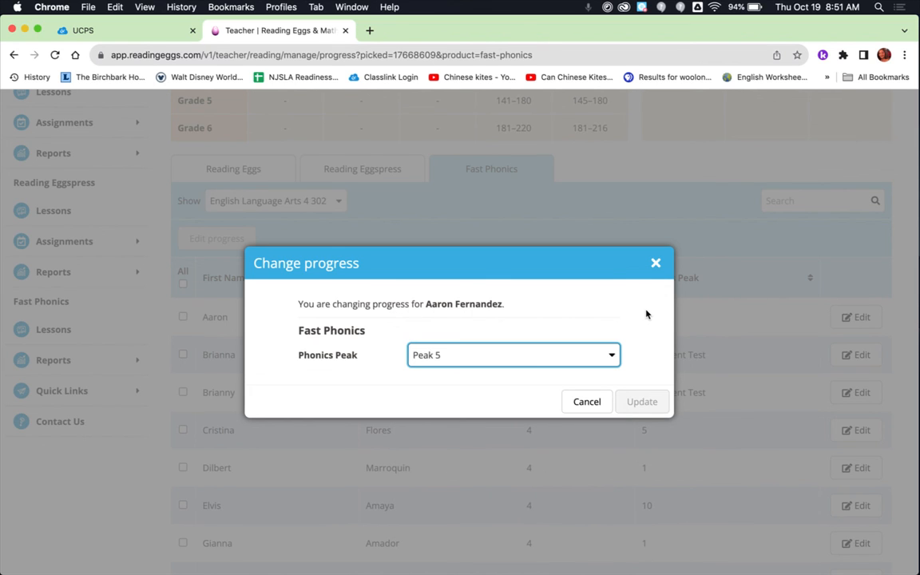
pyautogui.click(655, 265)
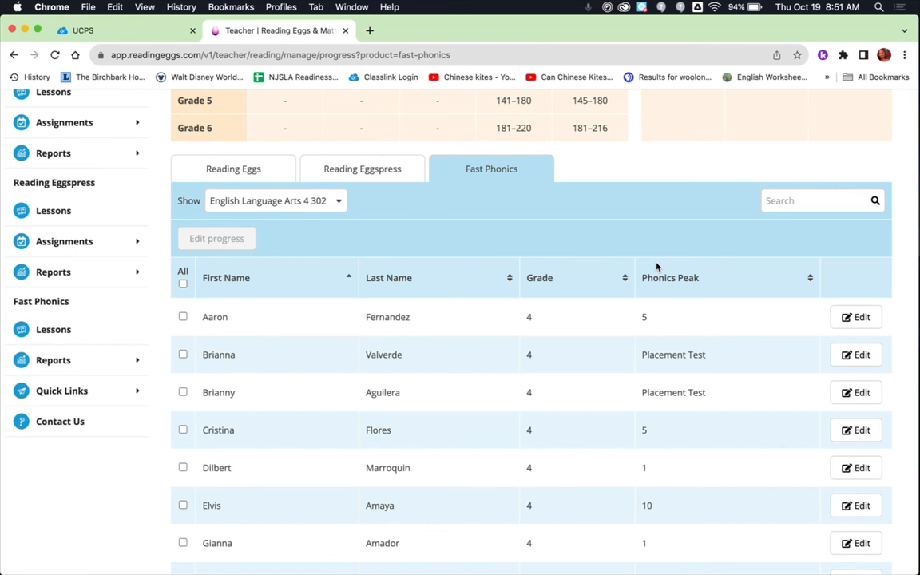